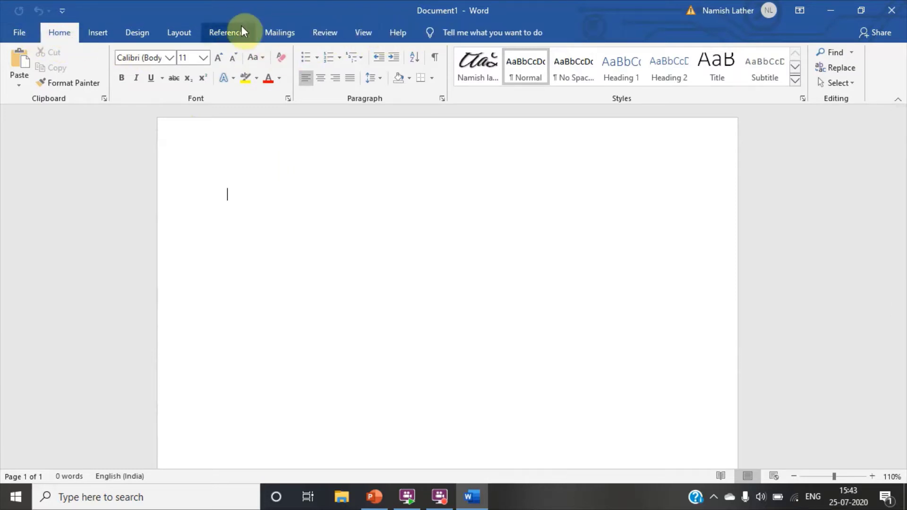
- Launch the Step-by-Step Mail Merge Wizard from Start Mail Merge, with Letters as the document type
left_click(289, 35)
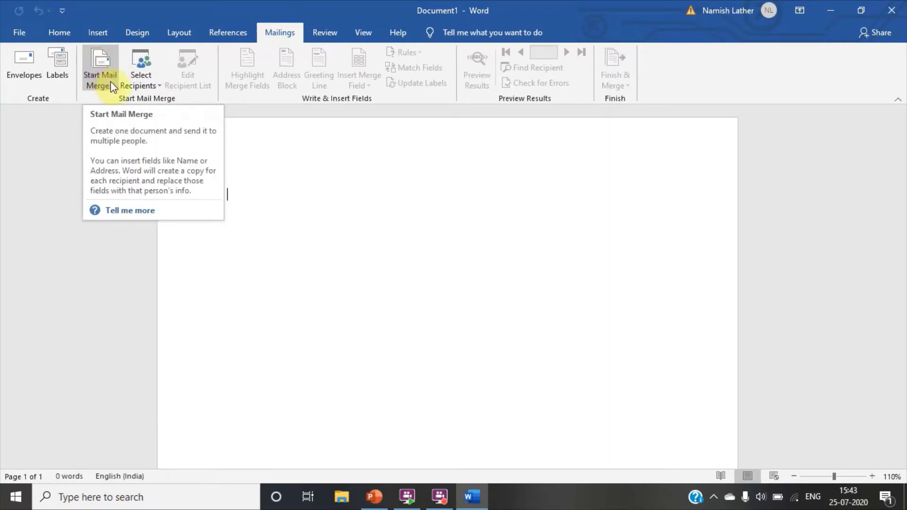
left_click(111, 81)
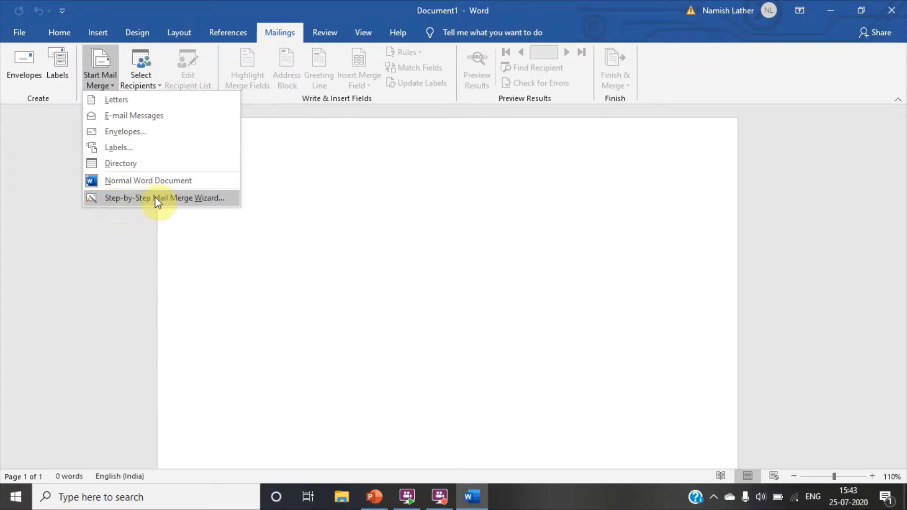
left_click(216, 197)
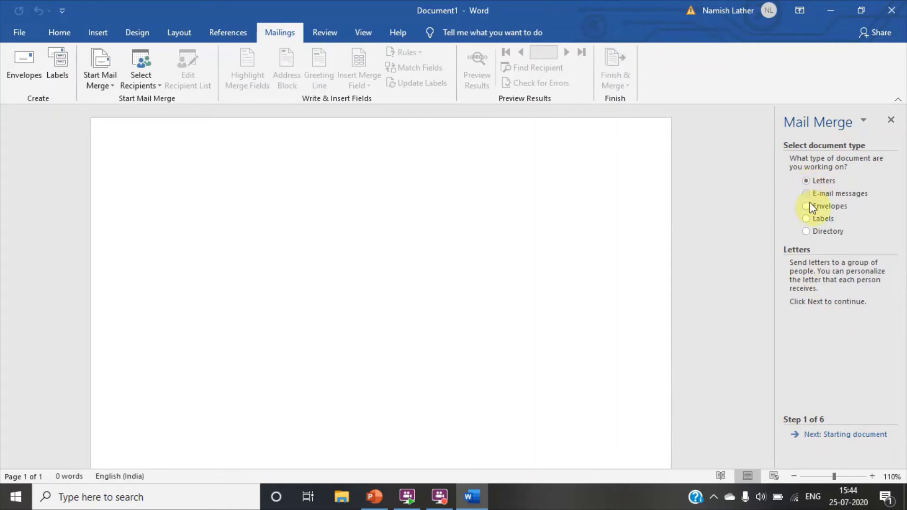
- Advance the wizard past the starting document to recipients and choose Type a new list
left_click(809, 435)
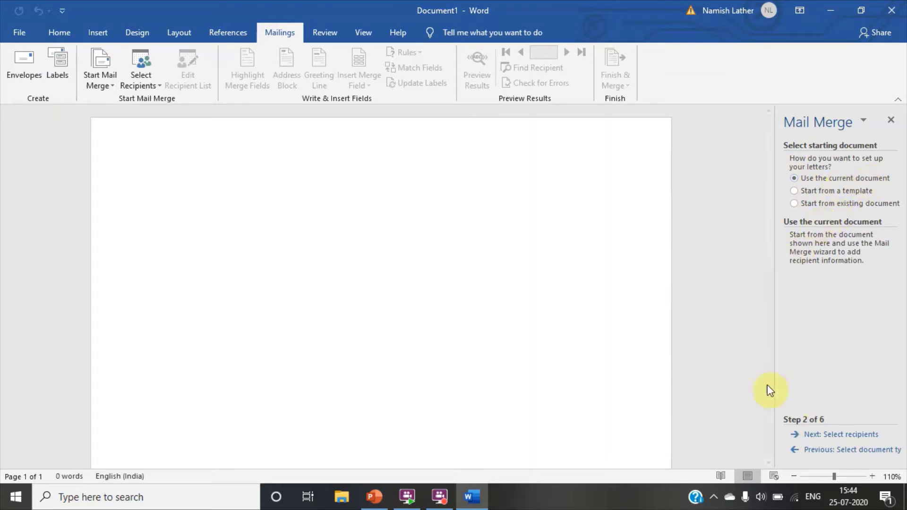
left_click(798, 437)
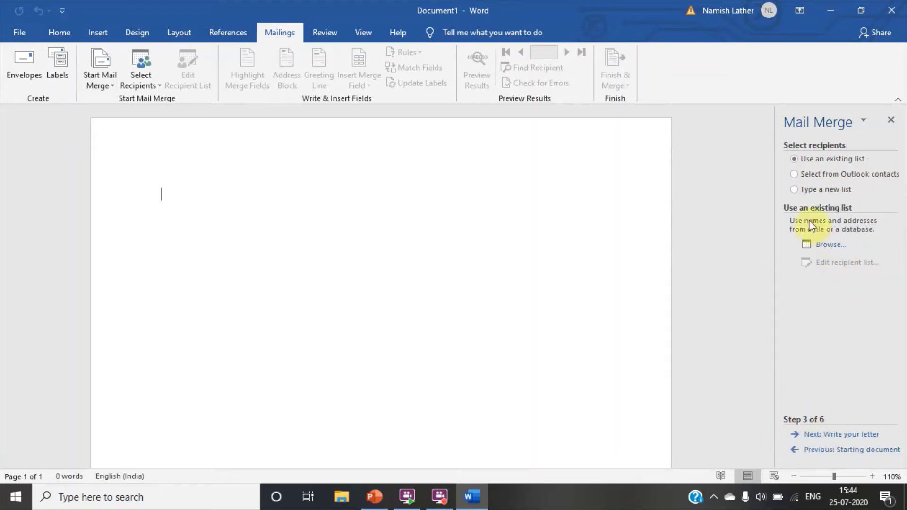
left_click(797, 190)
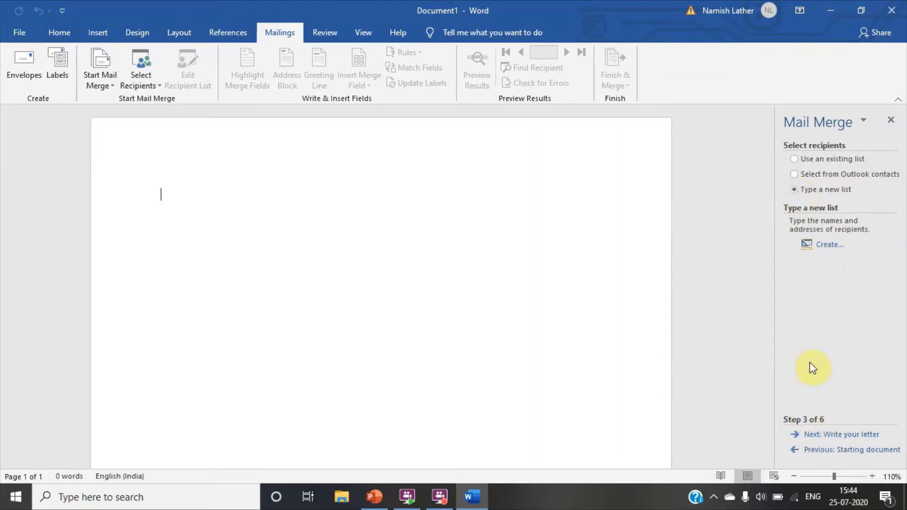
- Create a new address list and enter the first recipient: title Mr, first name and last name
left_click(825, 248)
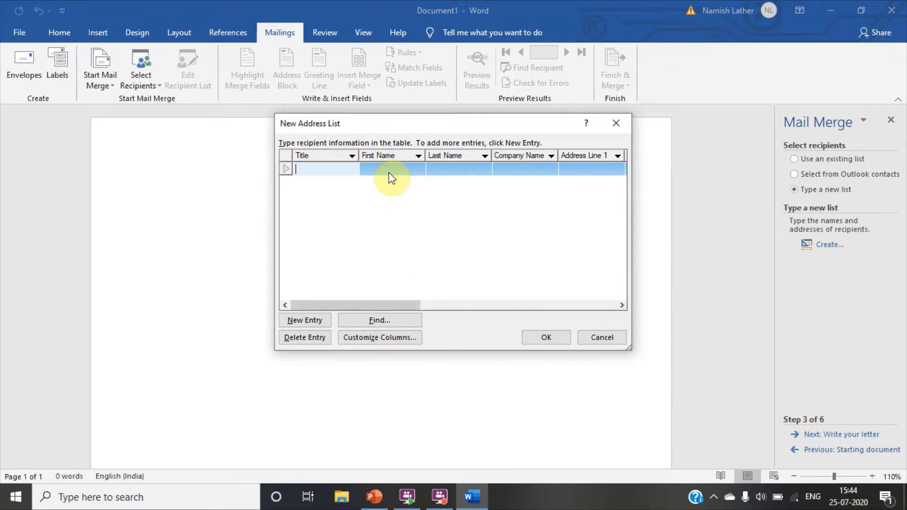
type("Mr")
left_click(390, 172)
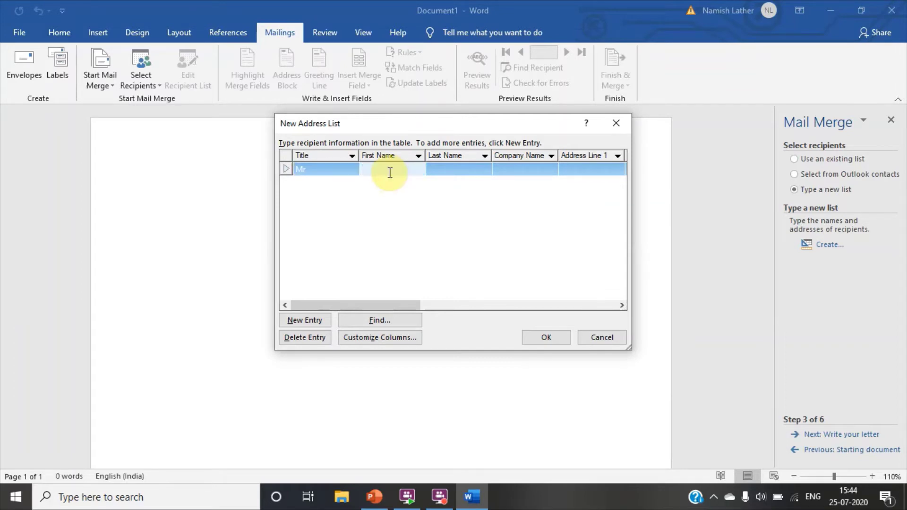
key("Tab")
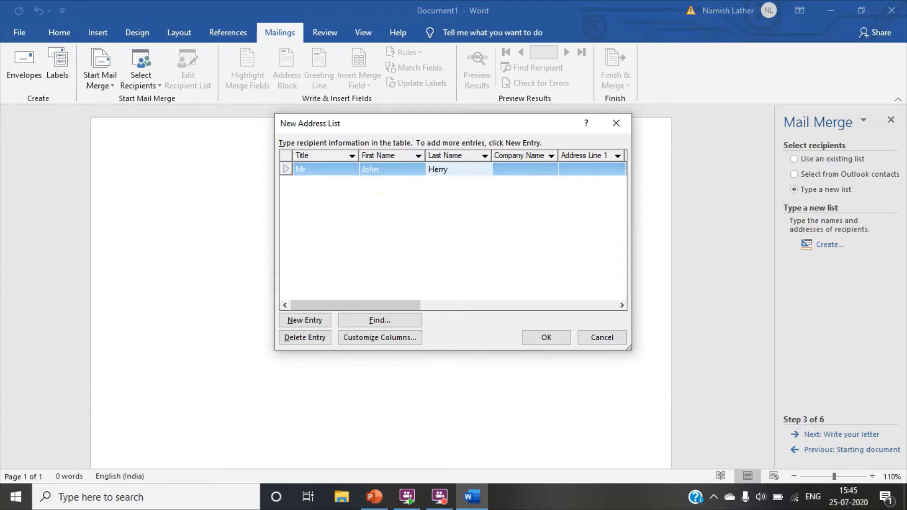
key("Tab")
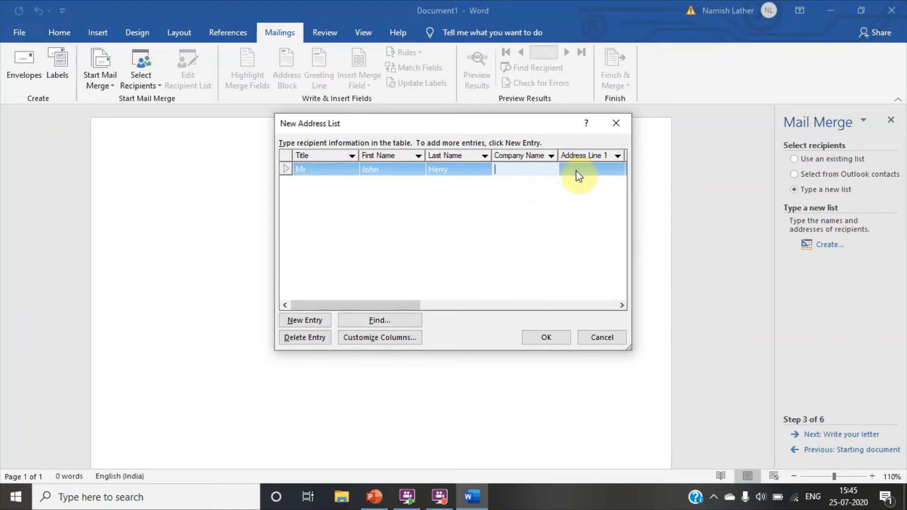
- Add a second entry with title M and the second recipient's first and last name
left_click(304, 320)
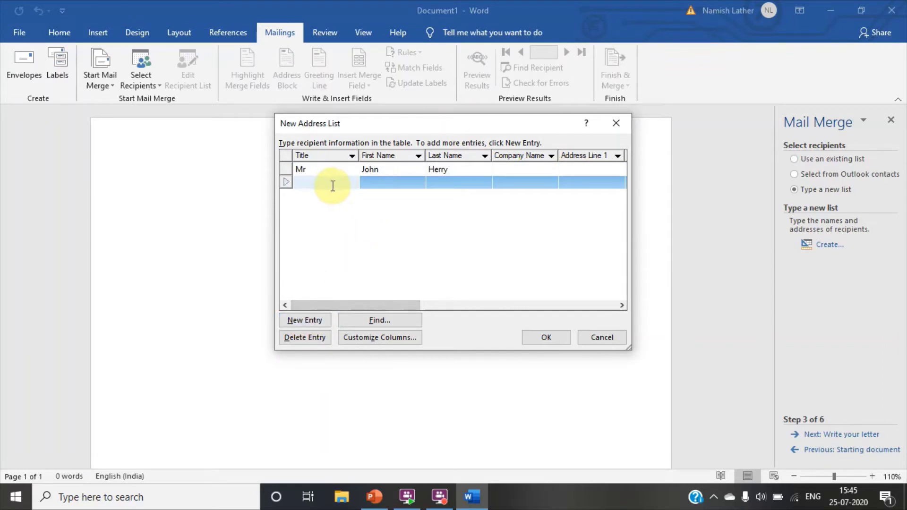
type("Mr")
key("Tab")
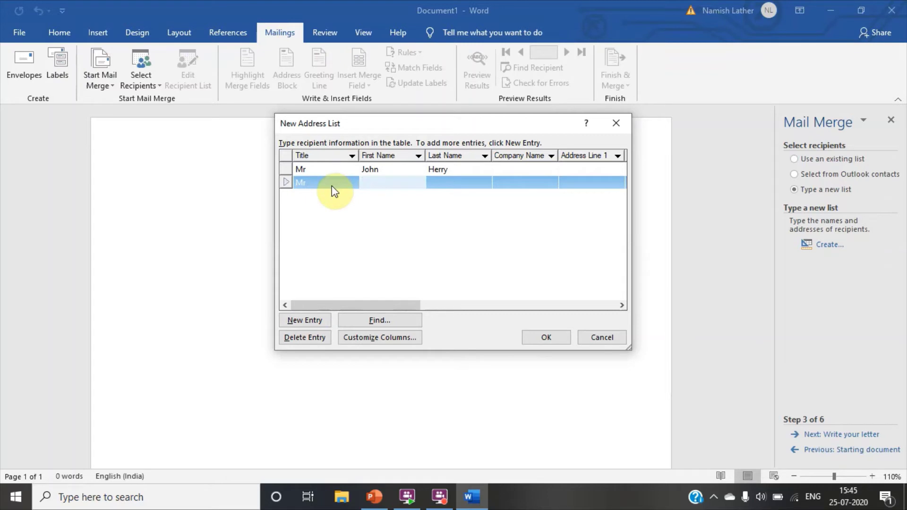
key("Tab")
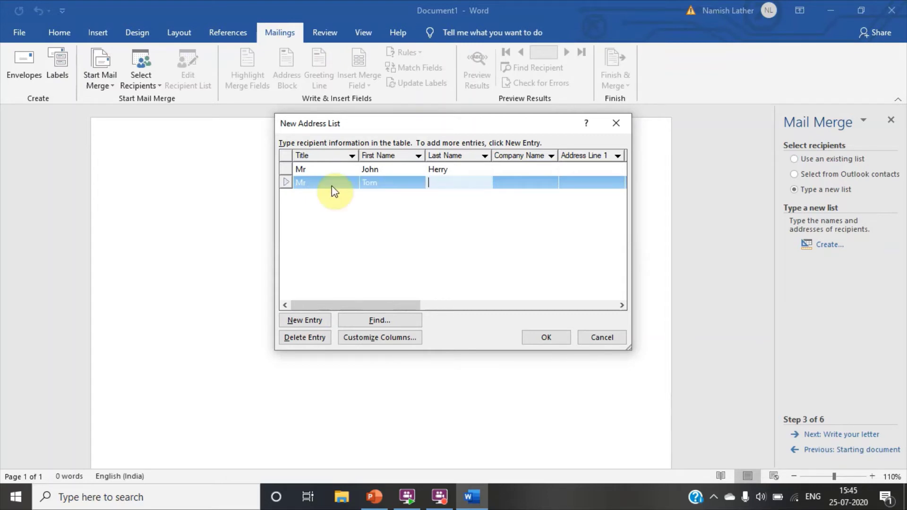
key("Tab")
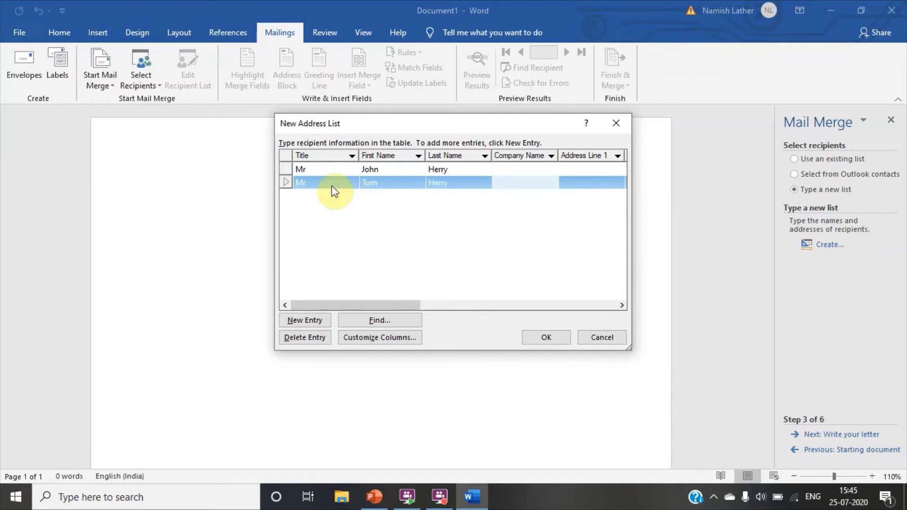
key("Tab")
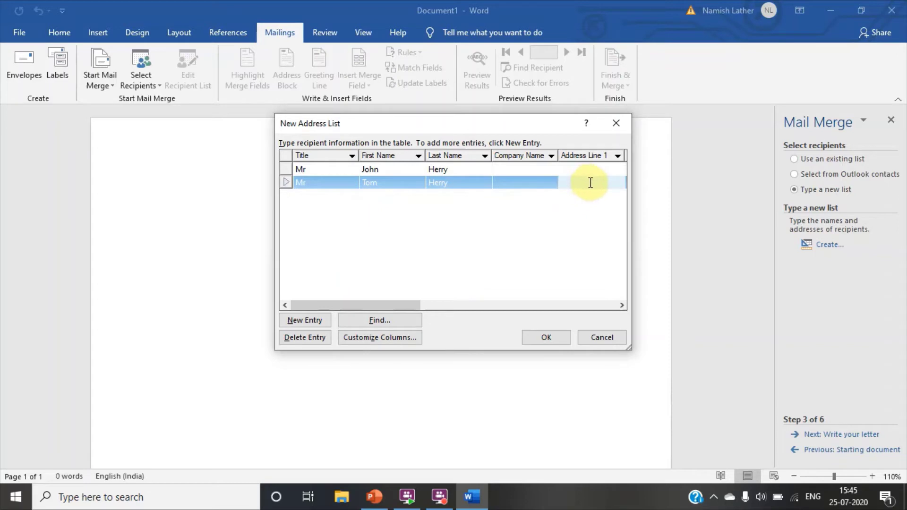
- Save the address list as Invition in the Mail_Merge folder on the Desktop
left_click(547, 340)
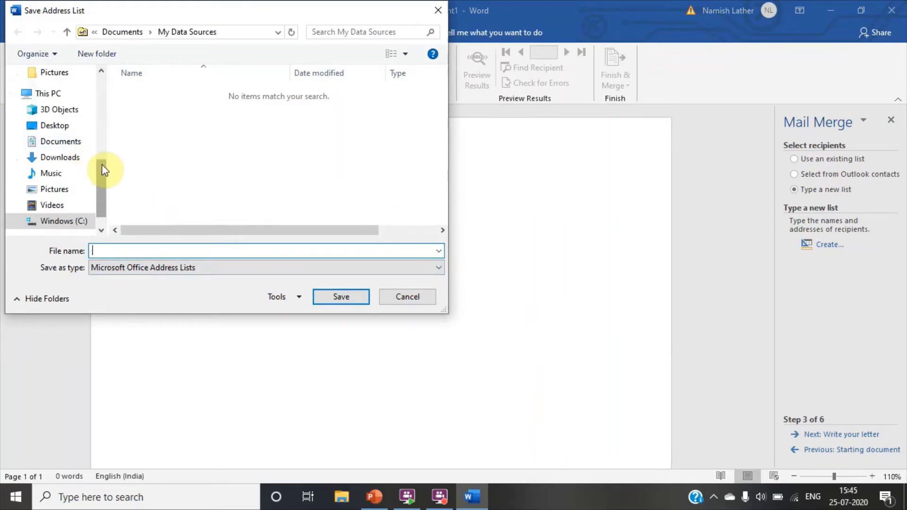
left_click_drag(104, 170, 109, 79)
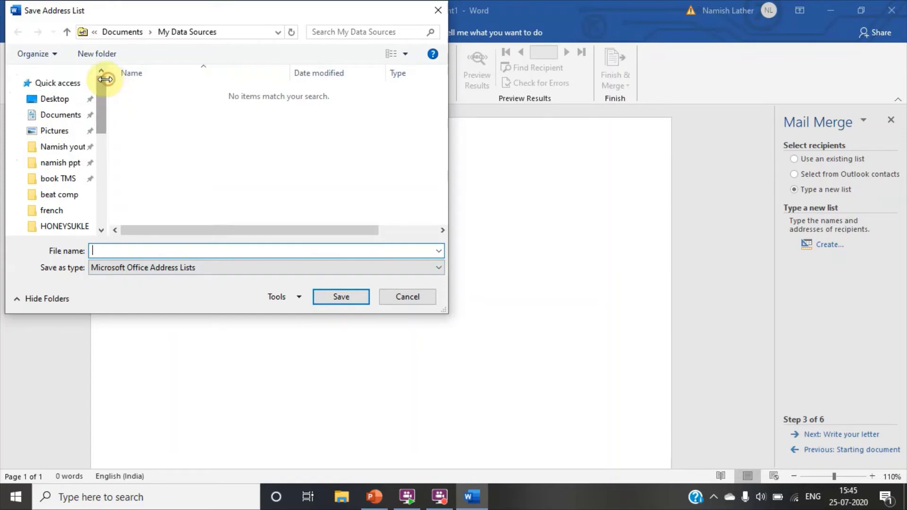
left_click(66, 101)
double_click(157, 100)
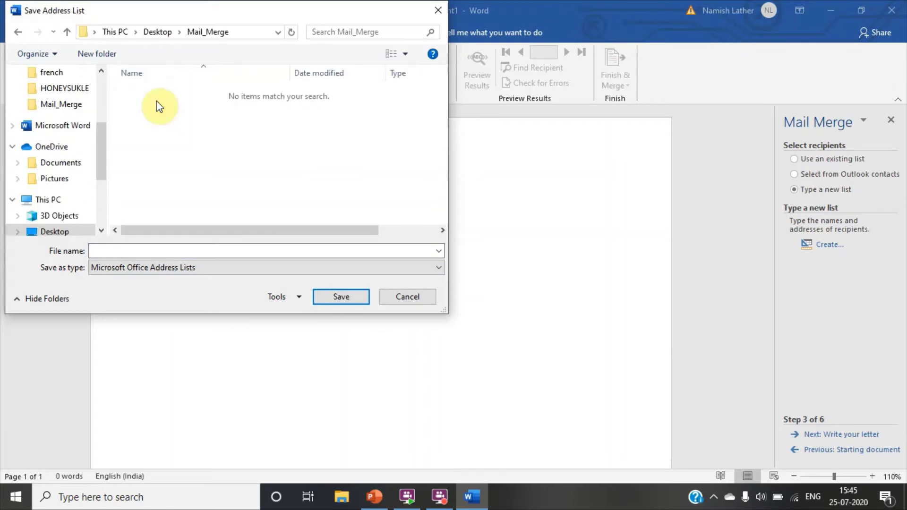
left_click(306, 248)
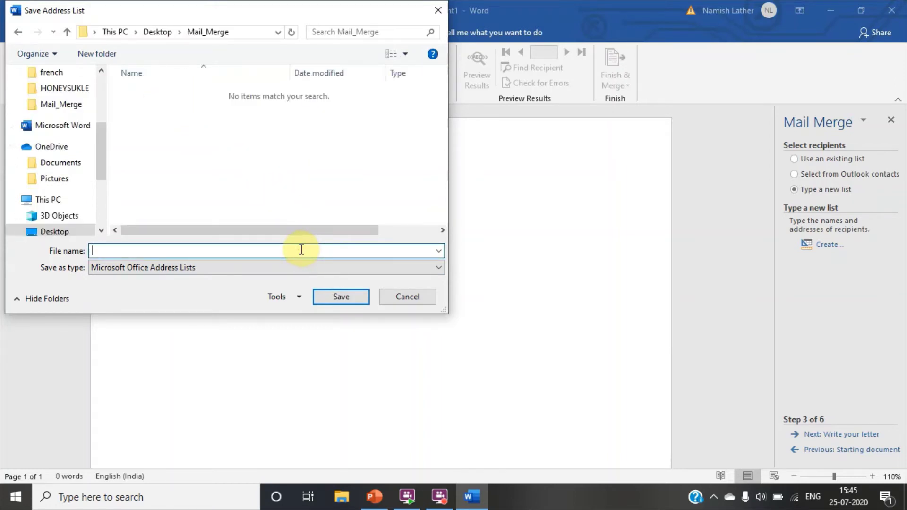
type("Jo")
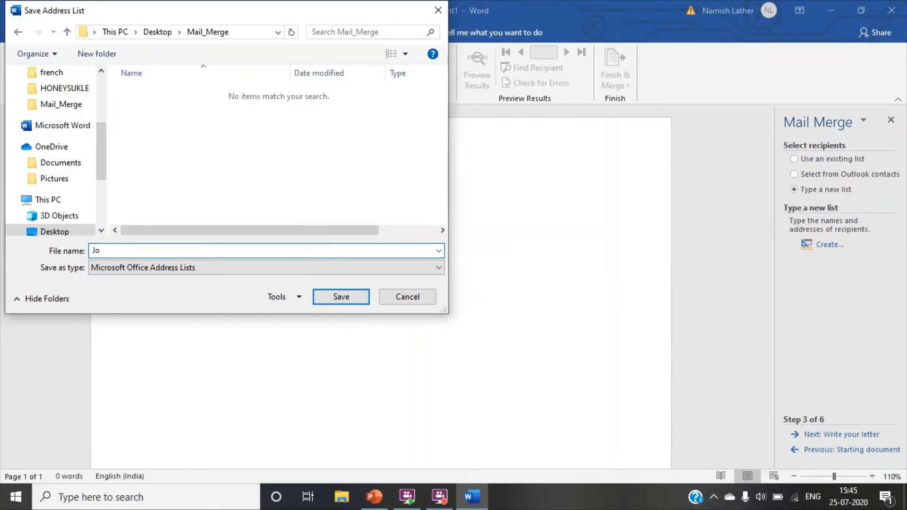
key("BackSpace")
key("BackSpace")
type("Invition")
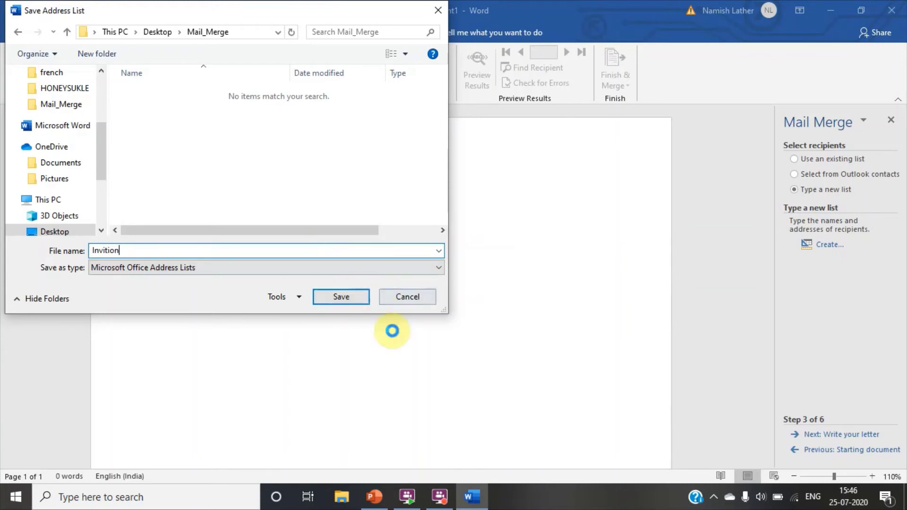
left_click(350, 294)
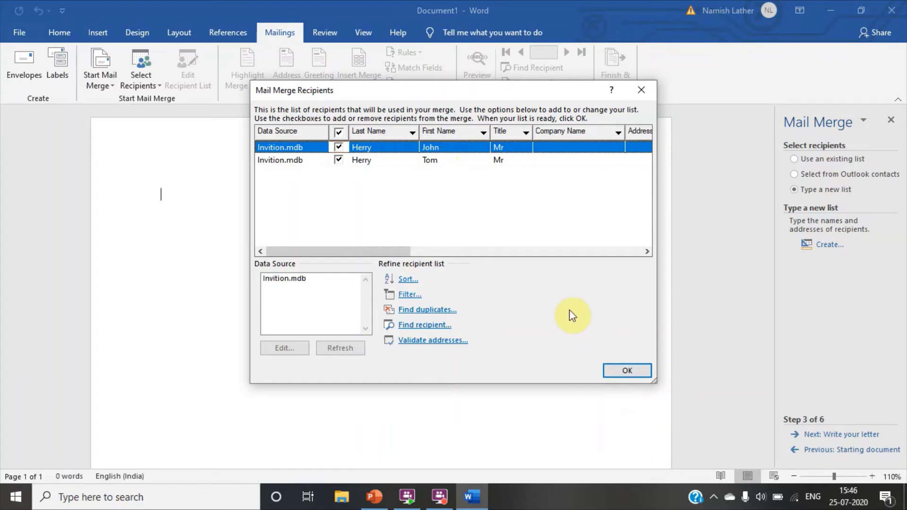
- Confirm both checked recipients from Invition.mdb for the merge
left_click(627, 371)
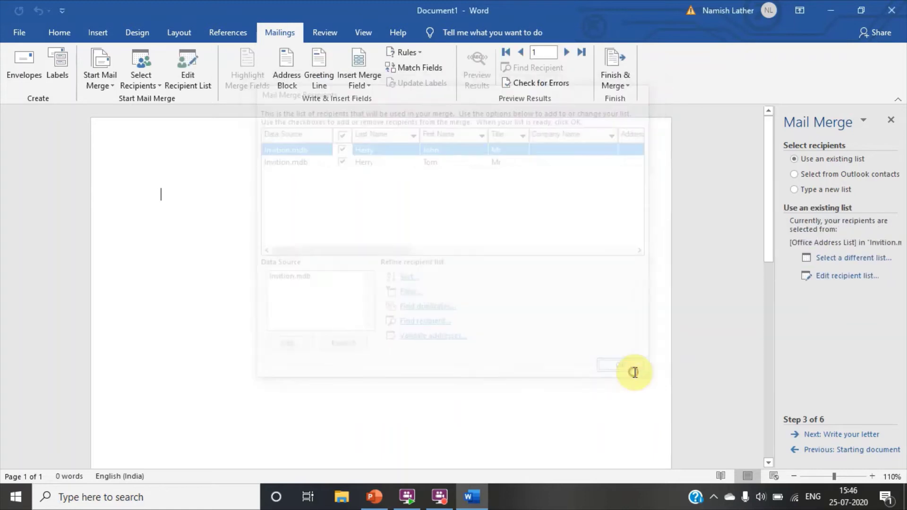
- Move to Write your letter and insert an «AddressBlock» field, followed by a new line
left_click(808, 438)
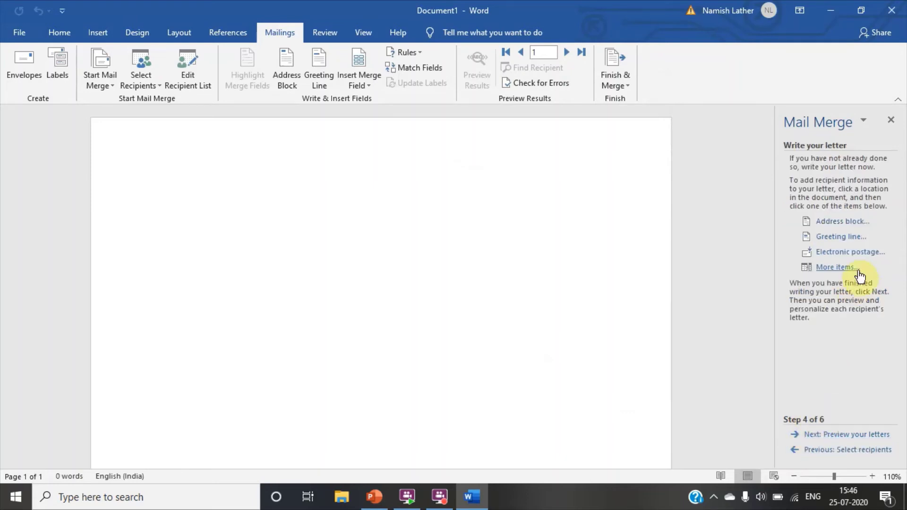
left_click(844, 224)
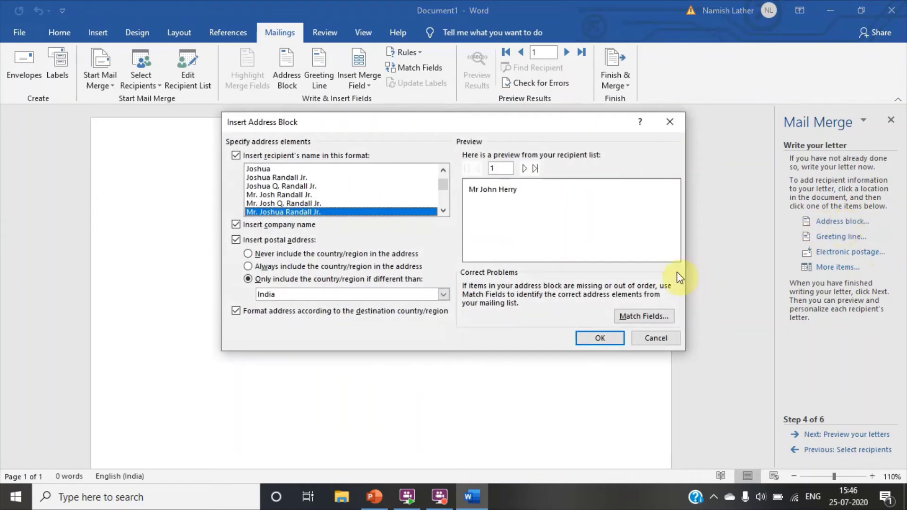
left_click(591, 334)
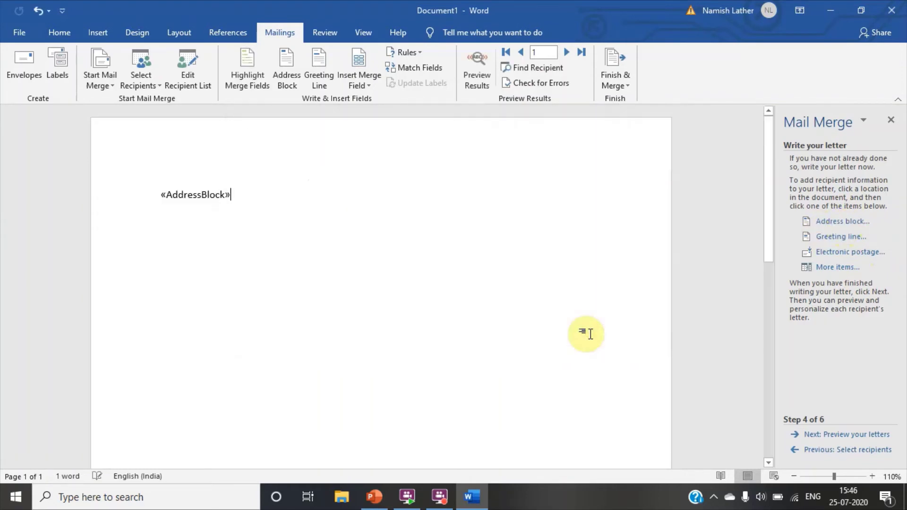
key("Return")
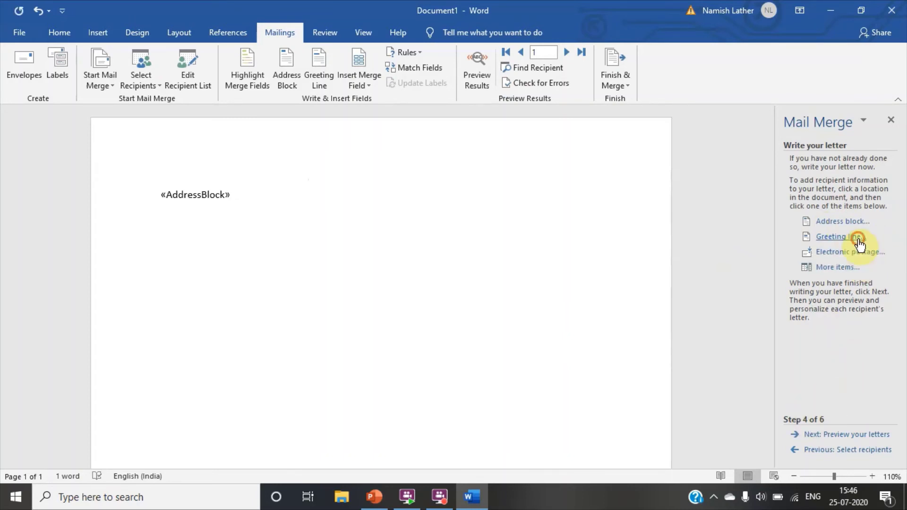
- Insert a «GreetingLine» field below the address block and start a new line
left_click(858, 239)
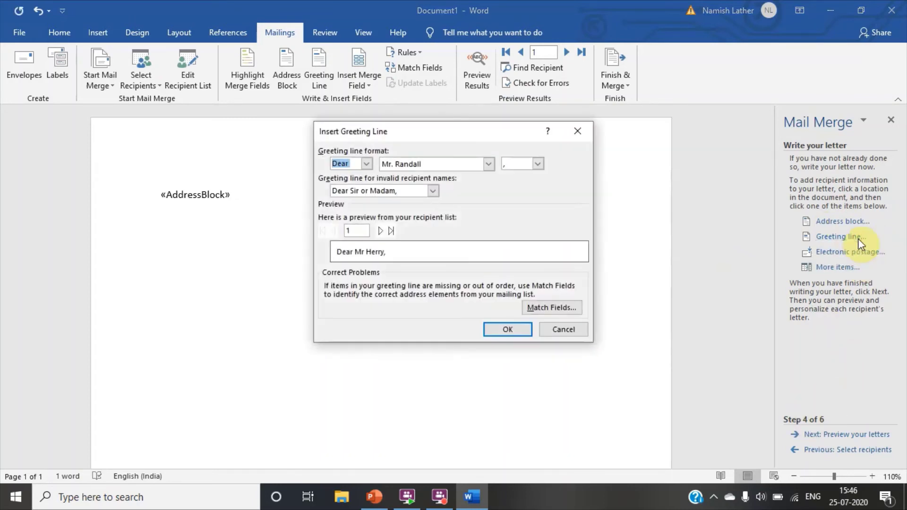
left_click(500, 327)
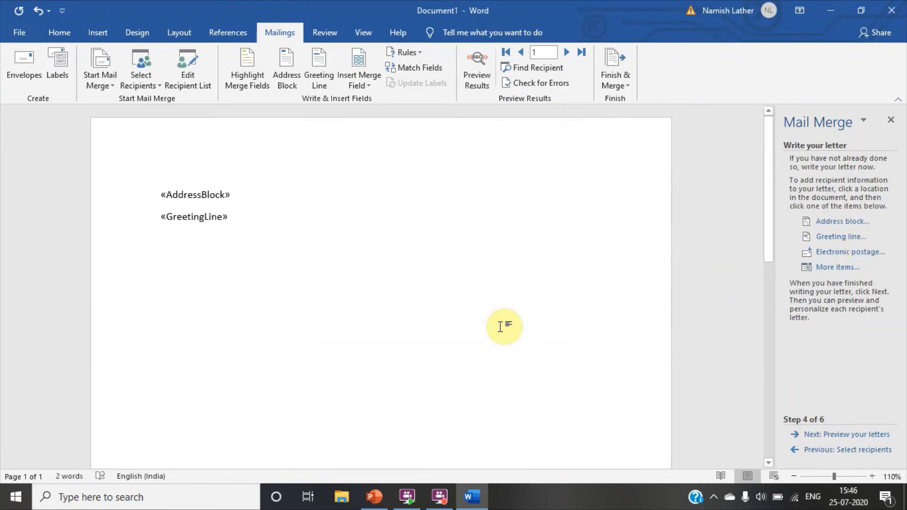
key("Return")
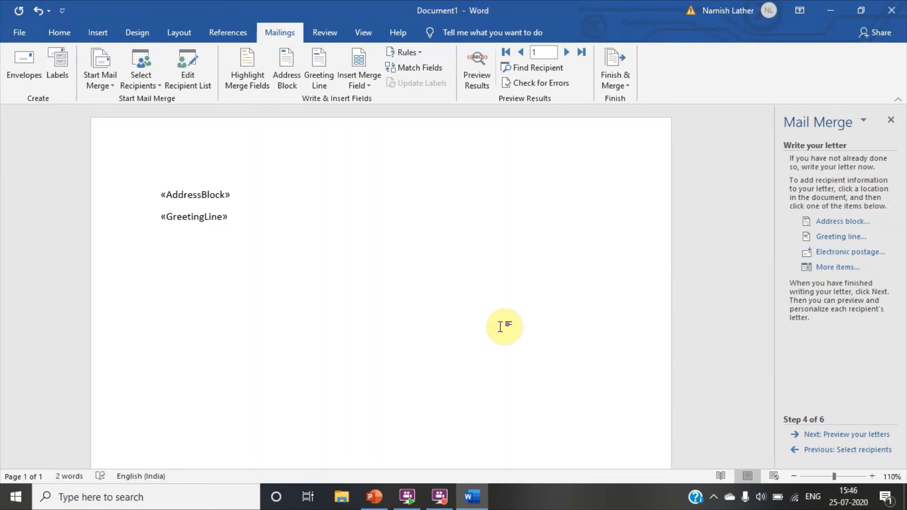
- Type "I am inviting you to my B'day Party." then a Regards sign-off with the sender's name
type("I am inv")
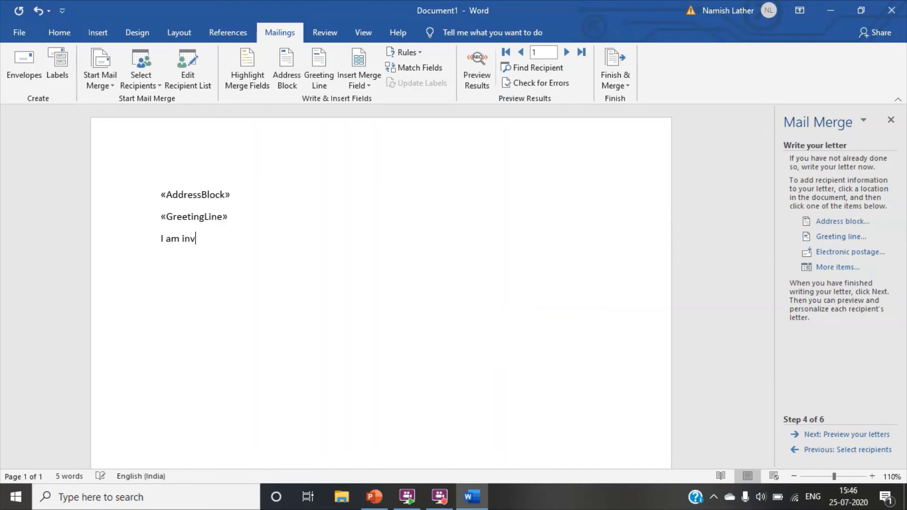
type("iti")
type("ng yo")
type("u to")
type(" my ")
type("B'd")
type("ay Par")
type("ty")
type(".")
key("Return")
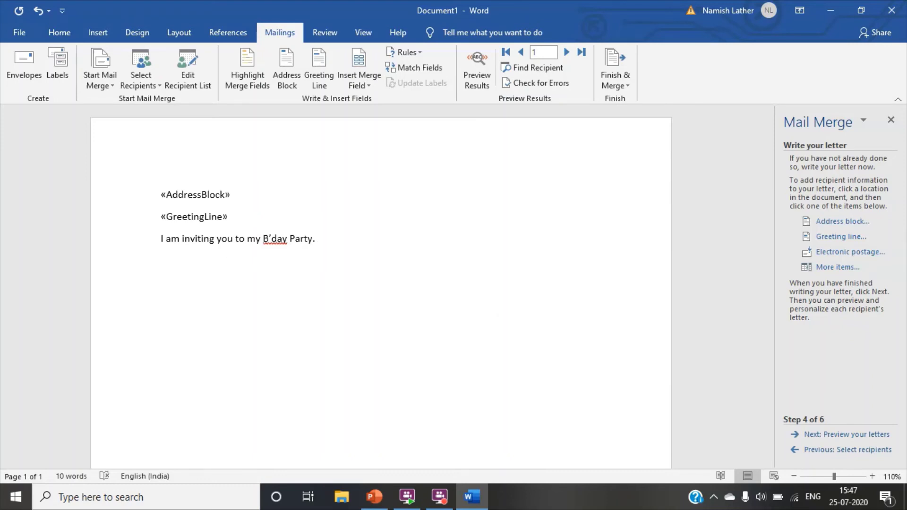
type("Regards ")
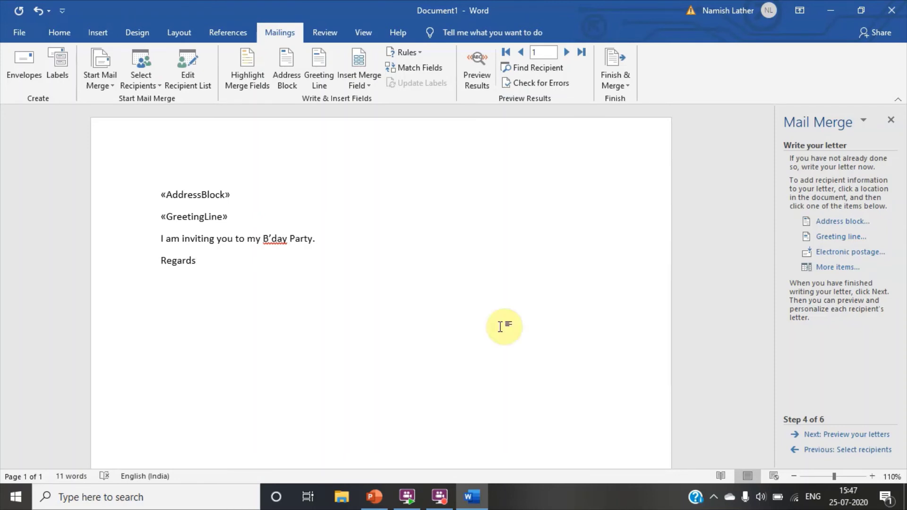
type("Raj")
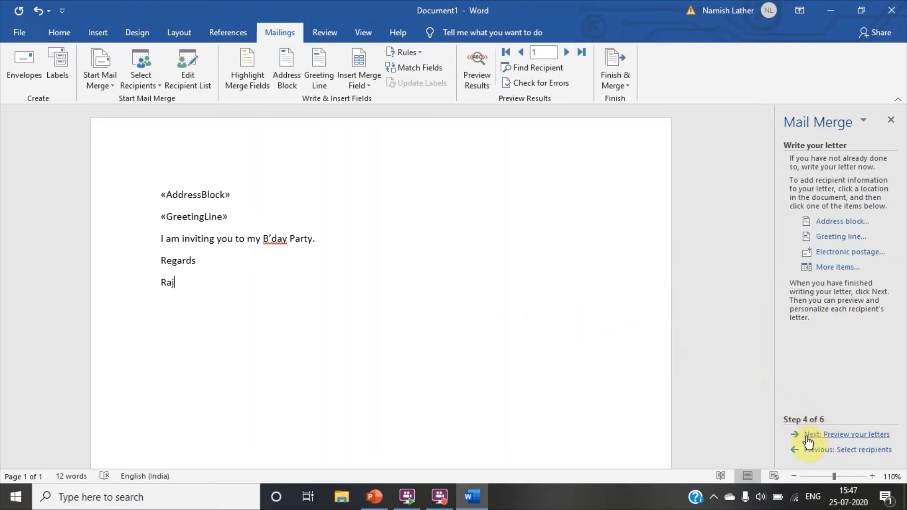
- Preview the first recipient's merged letter, then advance to Complete the merge
left_click(799, 435)
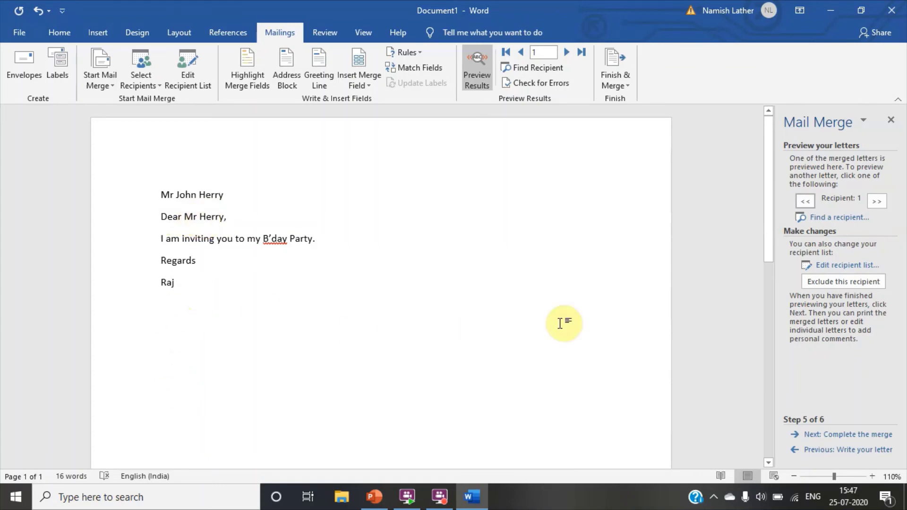
left_click(819, 439)
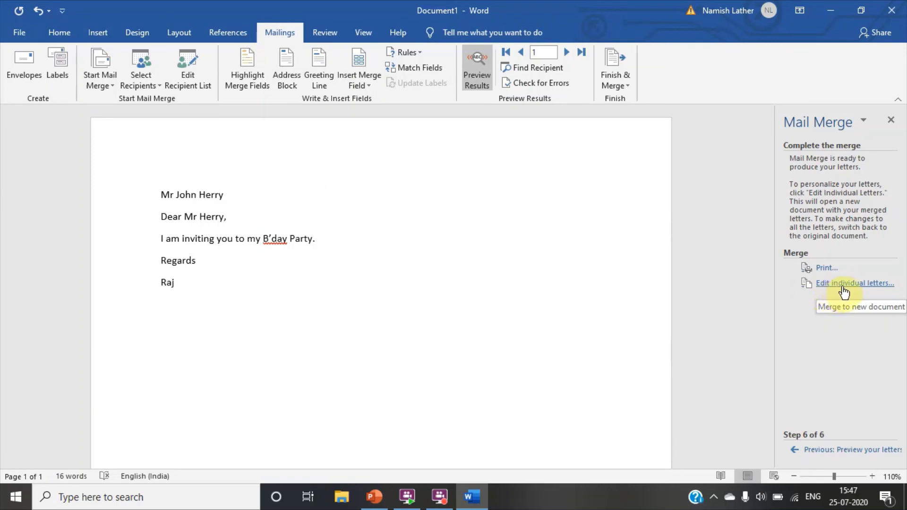
- Merge all records into a new document through Edit individual letters
left_click(844, 286)
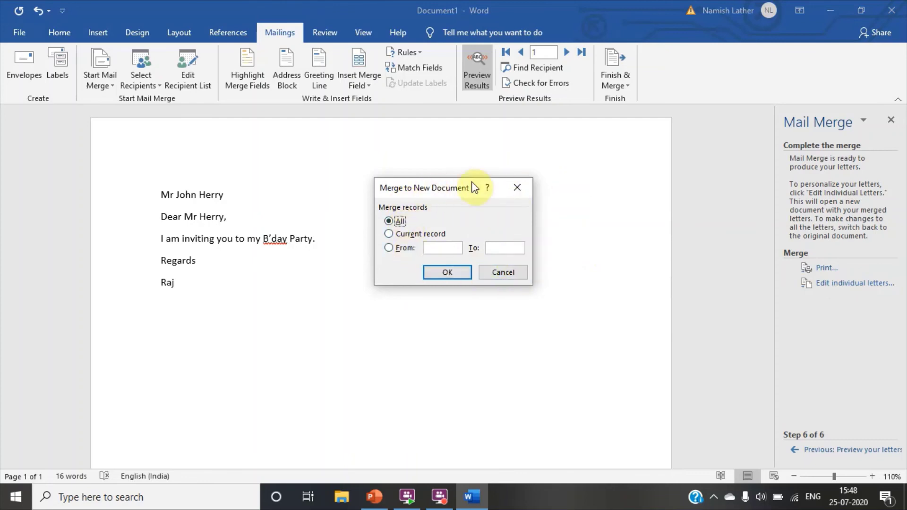
left_click(462, 275)
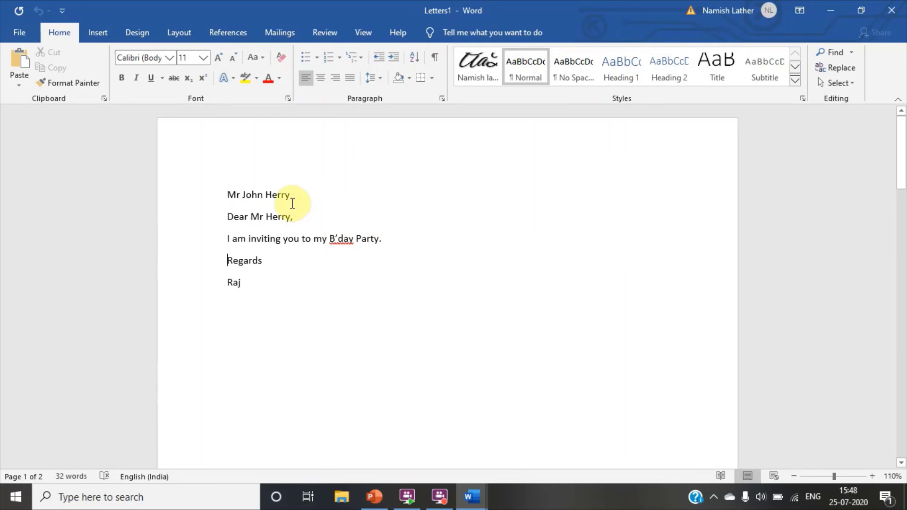
scroll(293, 204, "down", 10)
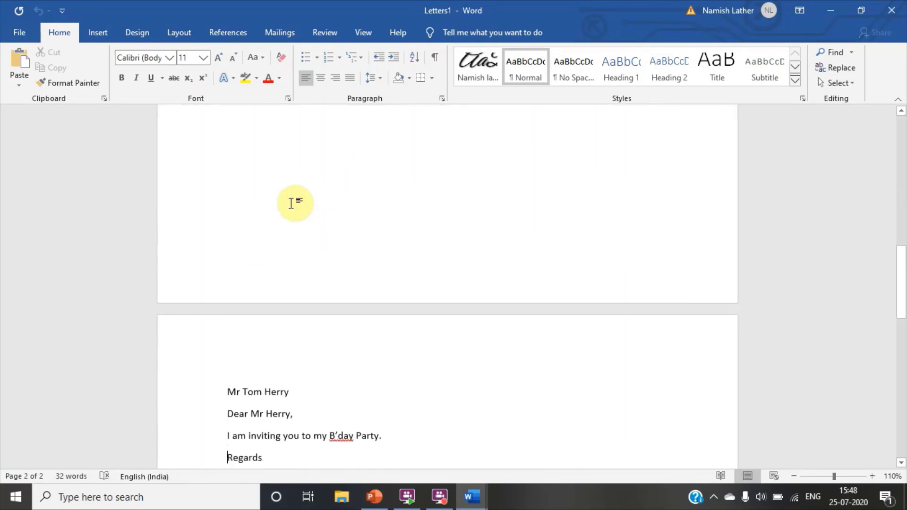
key("Down")
key("Down")
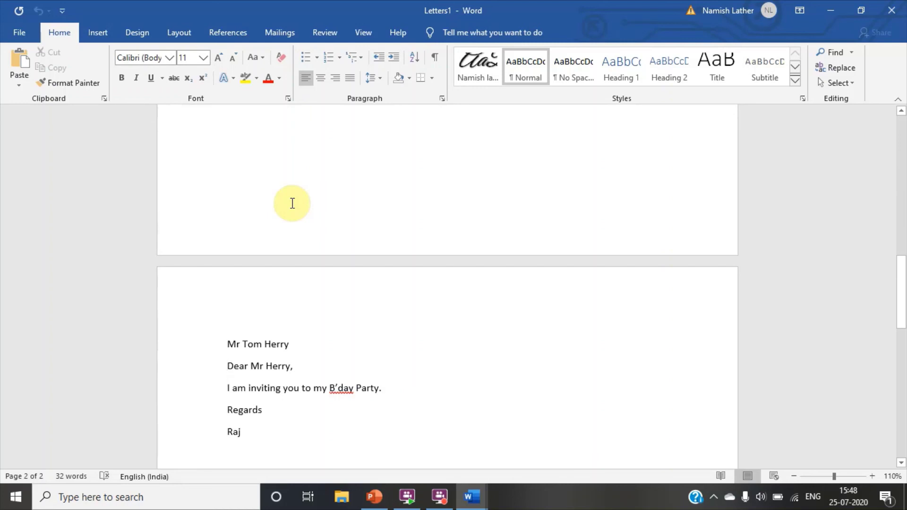
key("Up")
key("Up")
key("Up")
key("Up")
key("Up")
key("Up")
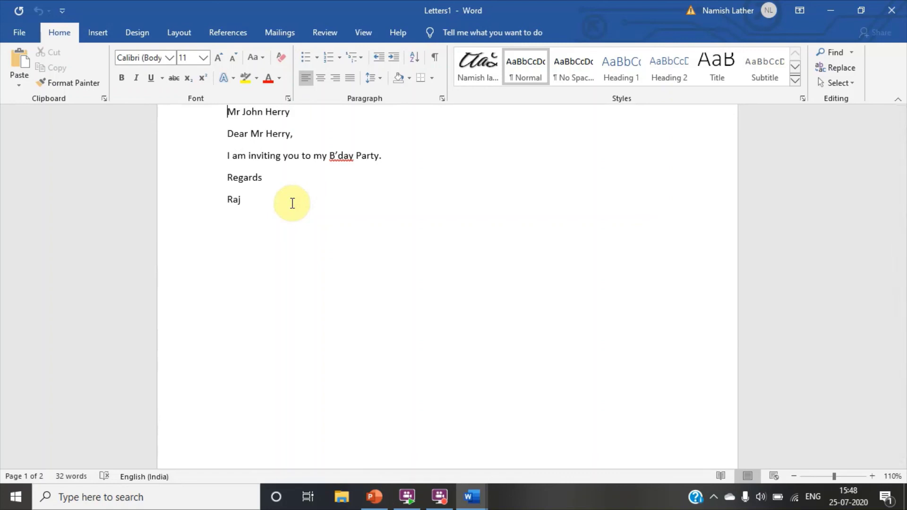
key("ctrl+s")
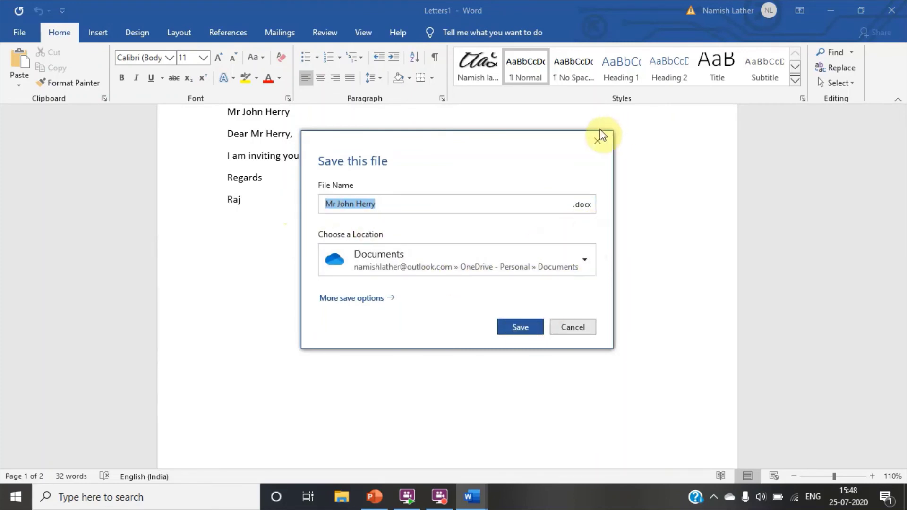
left_click(598, 144)
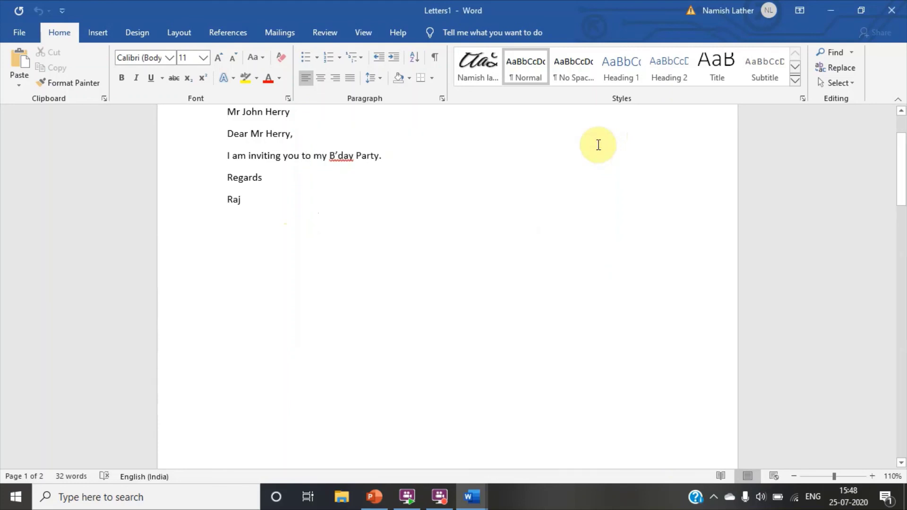